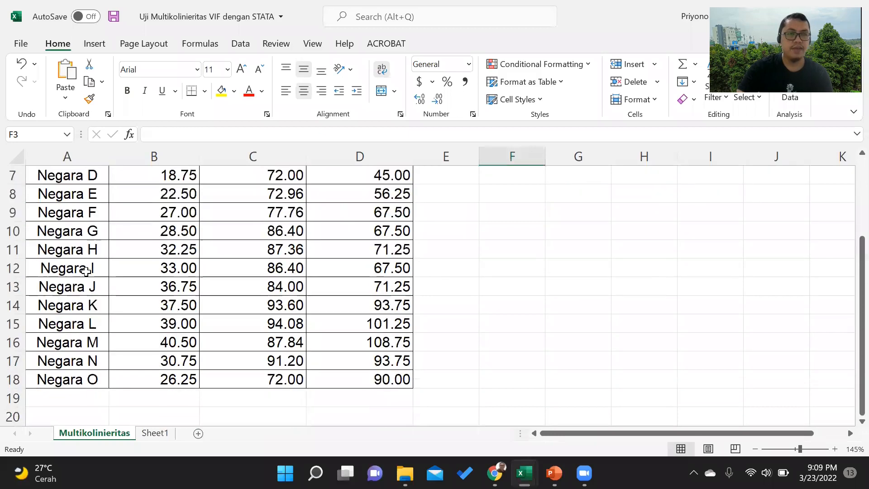
pyautogui.scroll(3, 86, 270)
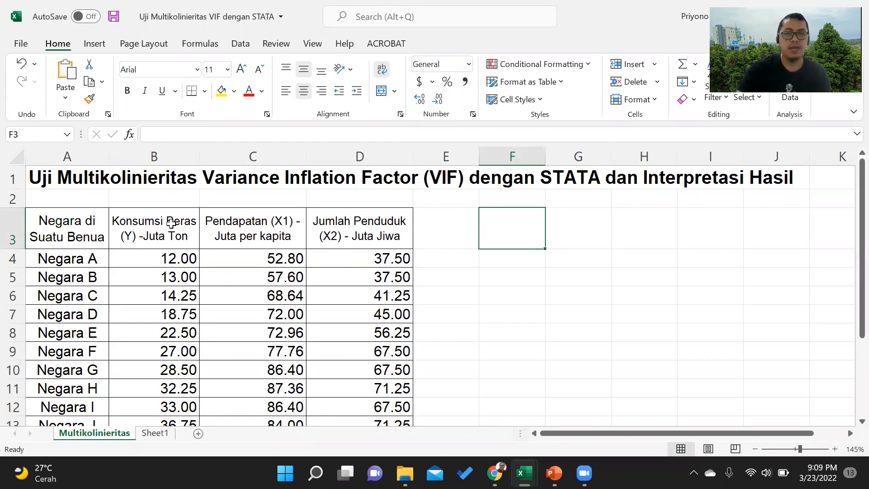
pyautogui.scroll(-1, 450, 299)
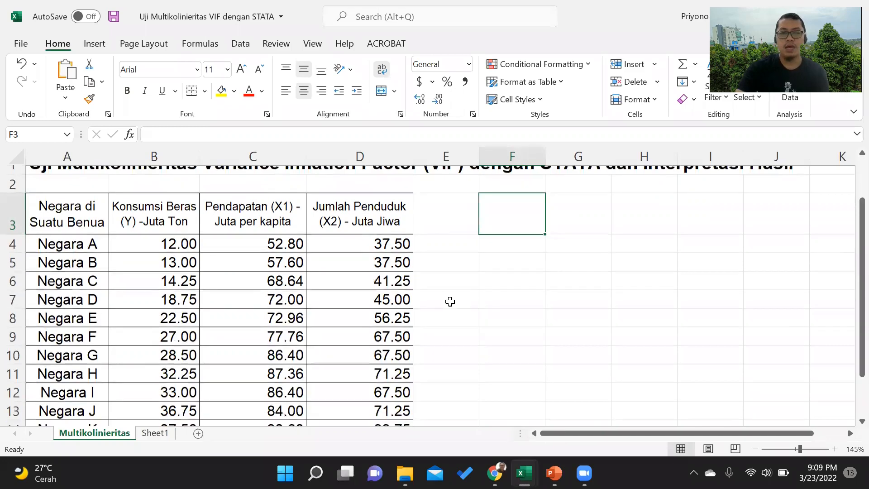
pyautogui.scroll(1, 452, 293)
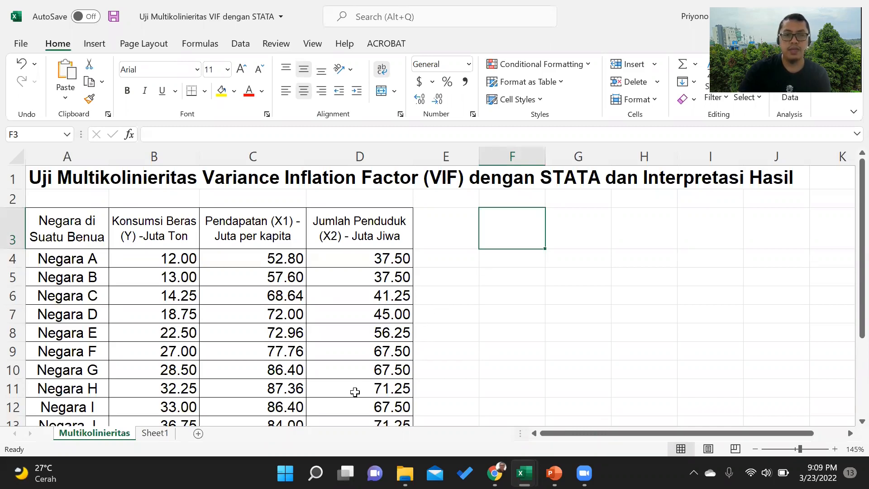
# Step: Launch StataMP-64 and open its Data Editor in edit mode
pyautogui.click(285, 472)
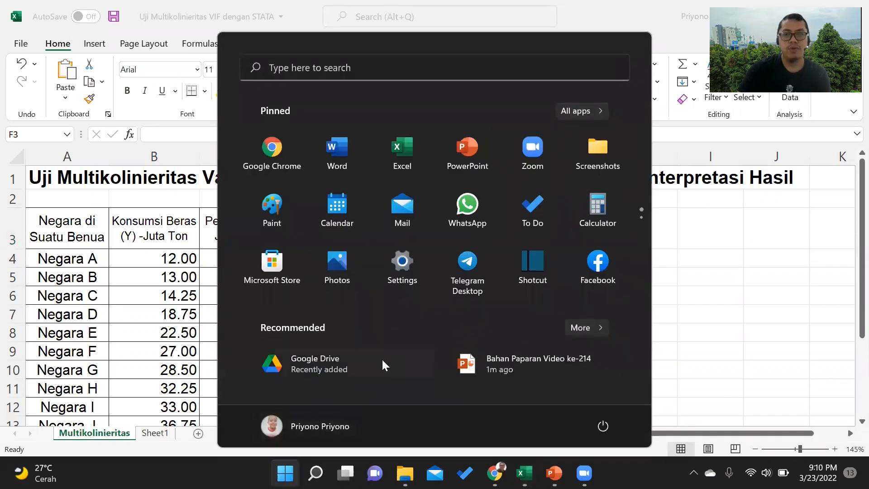
pyautogui.scroll(-3, 510, 237)
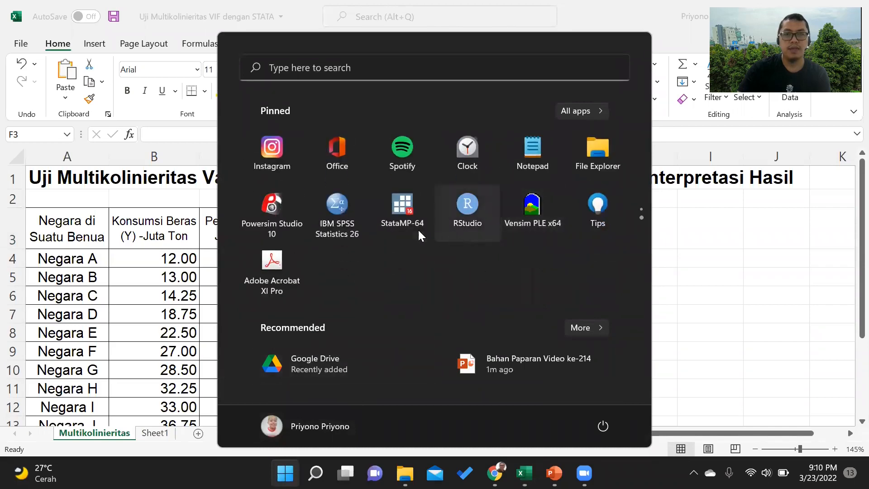
pyautogui.click(400, 207)
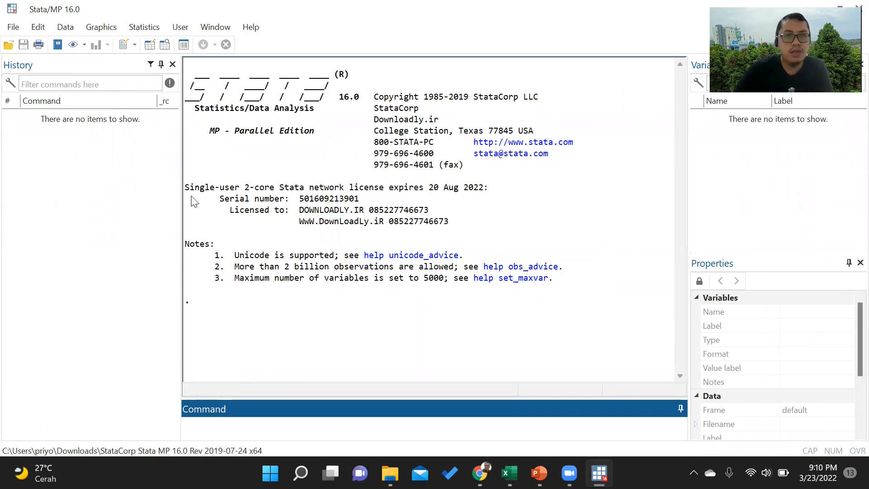
pyautogui.click(151, 47)
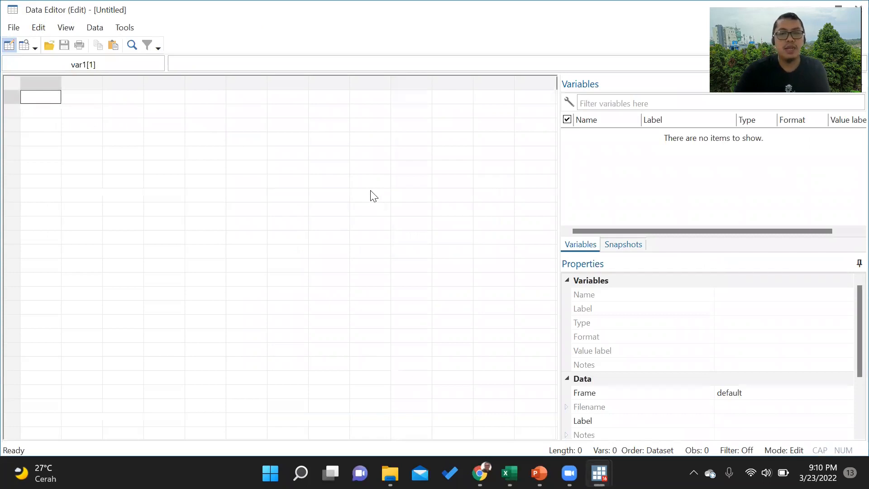
# Step: Switch to the Excel workbook on multicollinearity and copy the numeric data in B4:D18 without headers or country names
pyautogui.moveTo(509, 473)
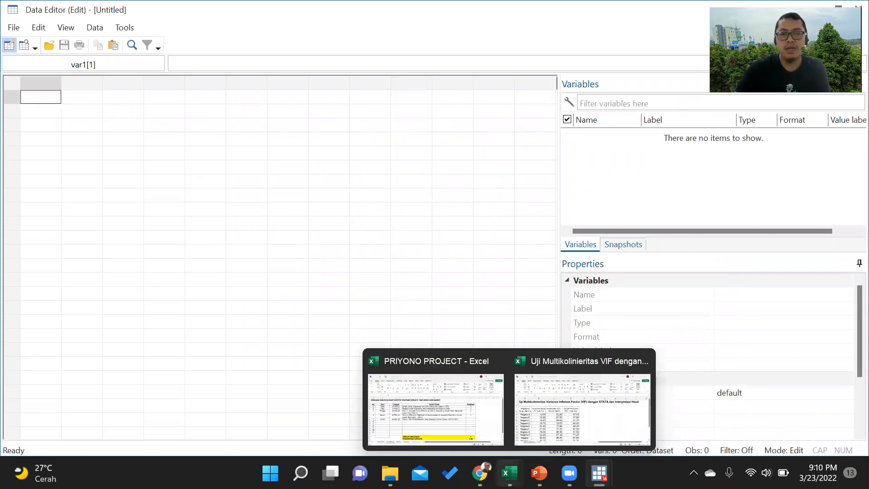
pyautogui.click(539, 420)
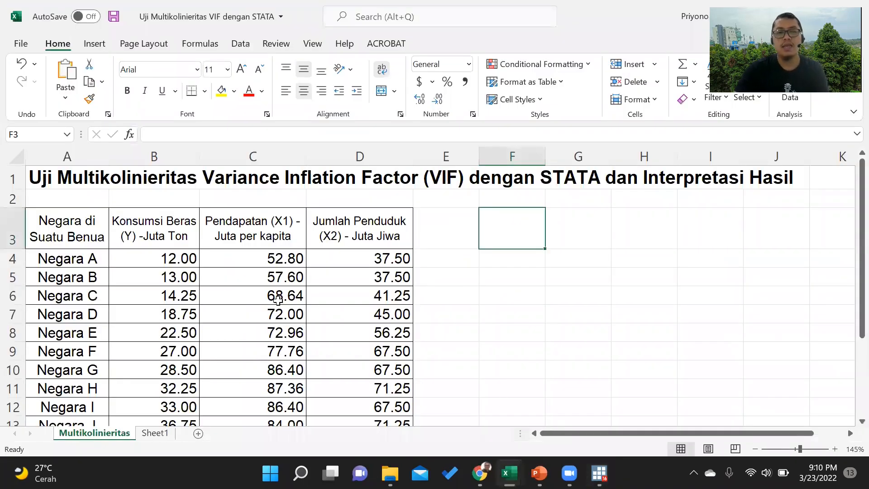
pyautogui.scroll(-1, 280, 303)
pyautogui.scroll(1, 190, 290)
pyautogui.moveTo(139, 262); pyautogui.dragTo(363, 397)
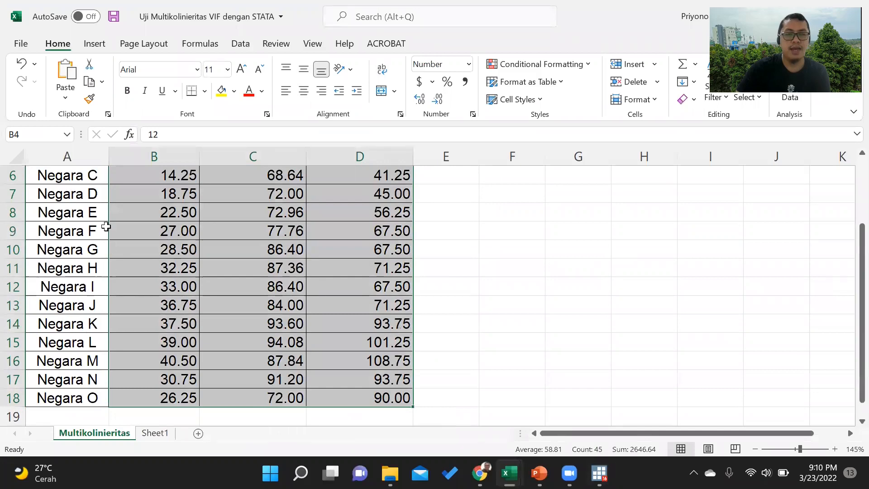
pyautogui.scroll(1, 106, 227)
pyautogui.scroll(-1, 100, 239)
pyautogui.scroll(1, 135, 247)
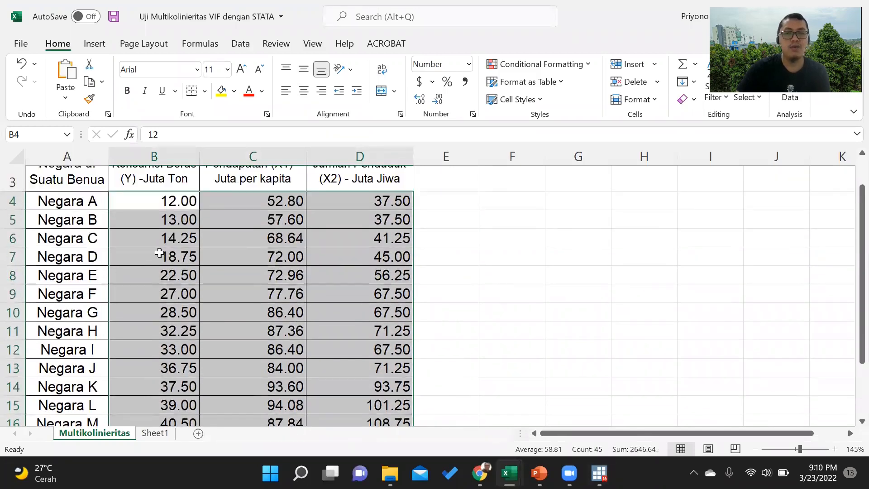
pyautogui.rightClick(178, 229)
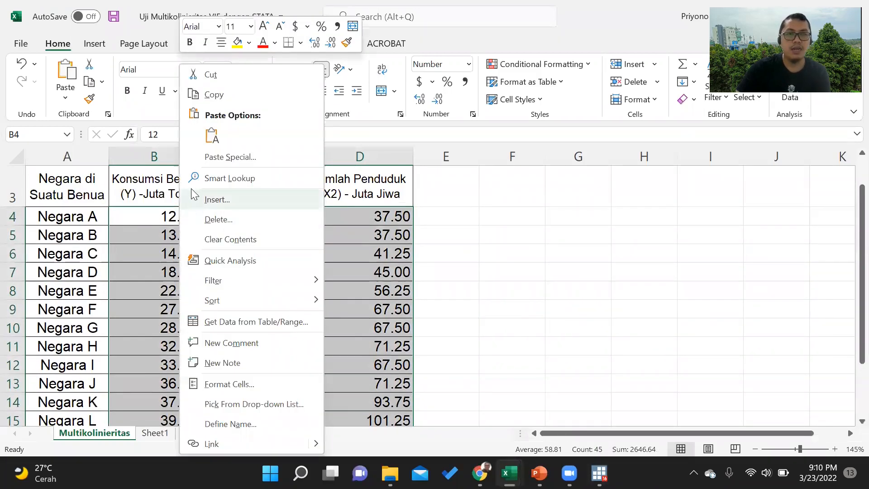
pyautogui.click(221, 96)
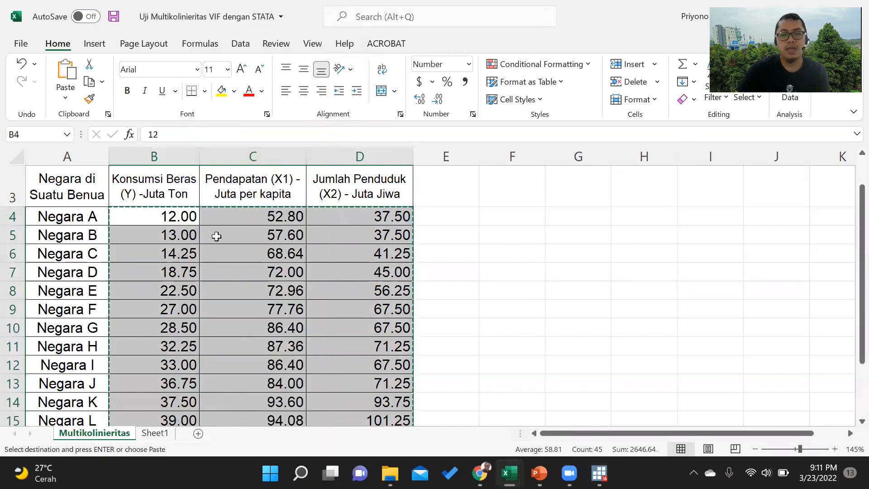
# Step: Return to Stata's Data Editor and paste the copied data starting at the first cell
pyautogui.moveTo(599, 472)
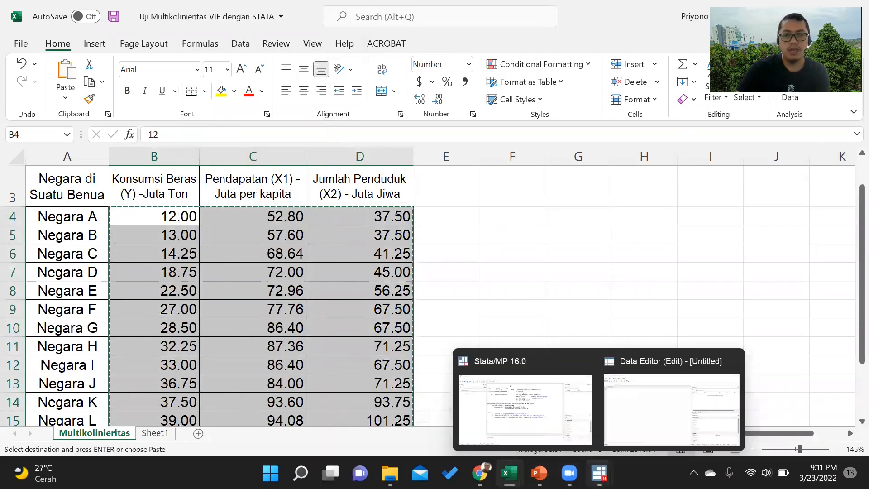
pyautogui.click(651, 423)
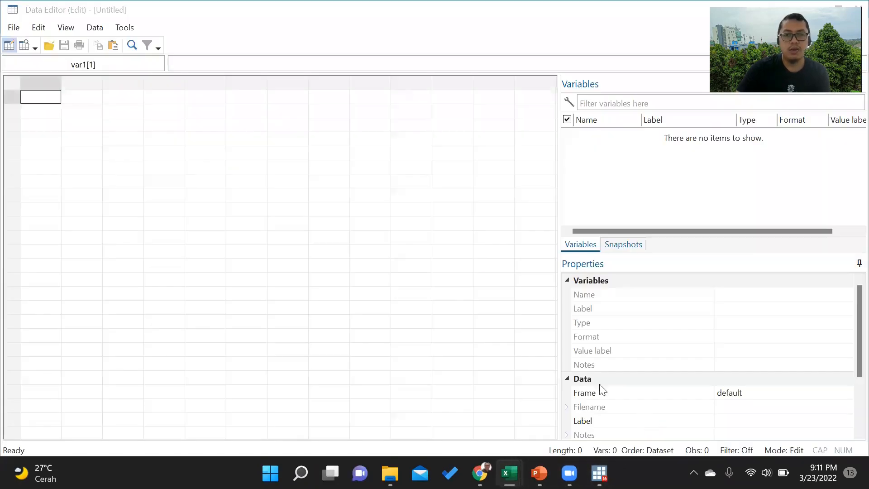
pyautogui.rightClick(36, 99)
pyautogui.click(59, 119)
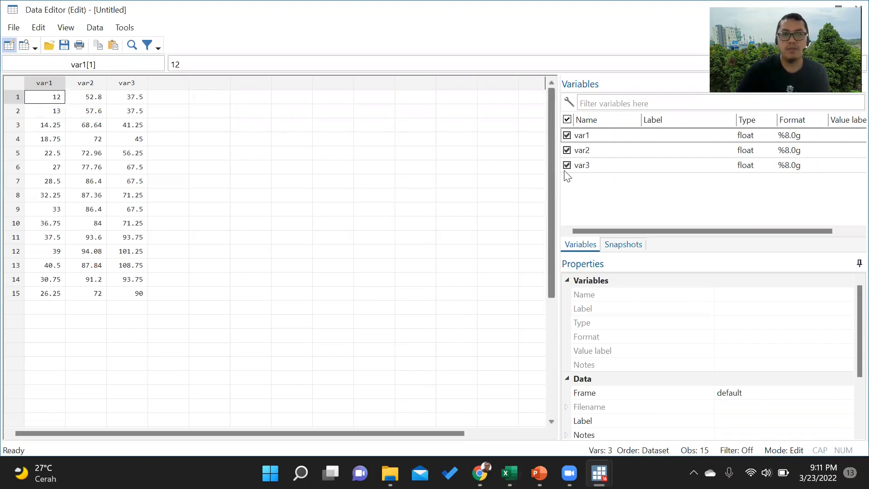
# Step: Rename the variable var1 to Y in its properties
pyautogui.click(621, 143)
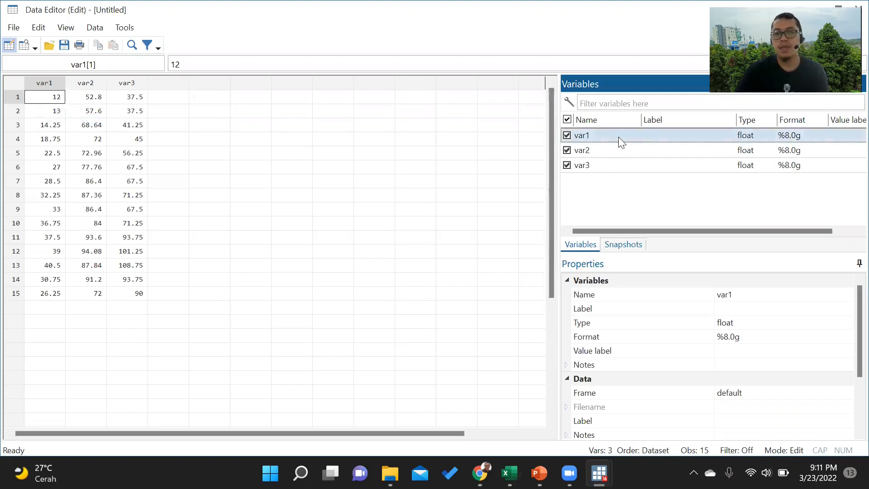
pyautogui.click(738, 295)
pyautogui.moveTo(739, 295); pyautogui.dragTo(699, 290)
pyautogui.write('Y')
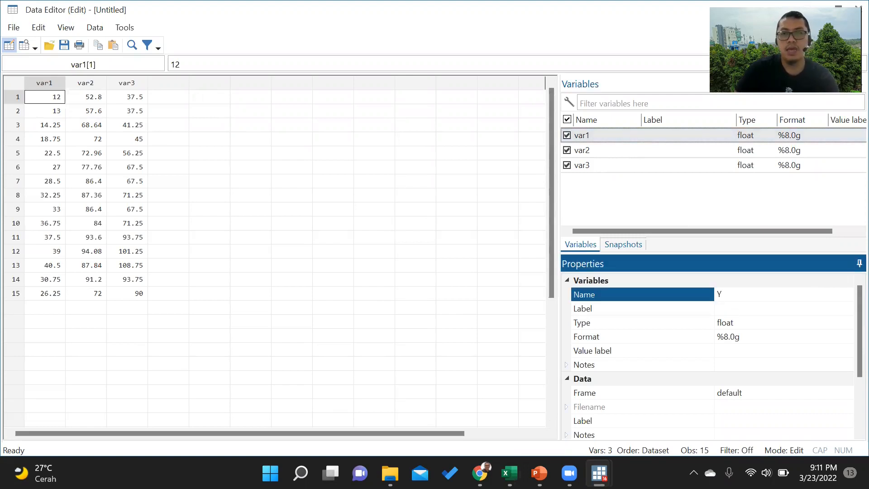
# Step: Rename the variable var2 to X1 in its properties
pyautogui.click(592, 150)
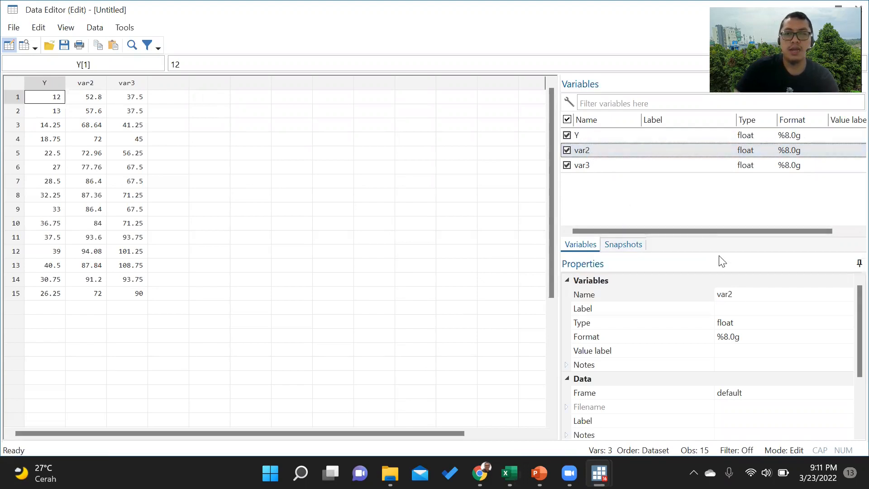
pyautogui.click(735, 294)
pyautogui.moveTo(735, 293); pyautogui.dragTo(707, 289)
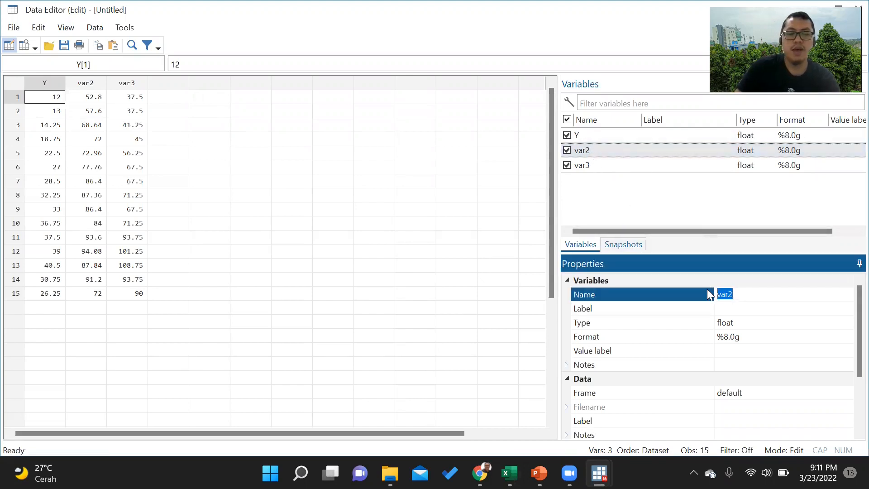
pyautogui.write('X1')
# Step: Rename the variable var3 to X2 and commit the new name
pyautogui.click(588, 163)
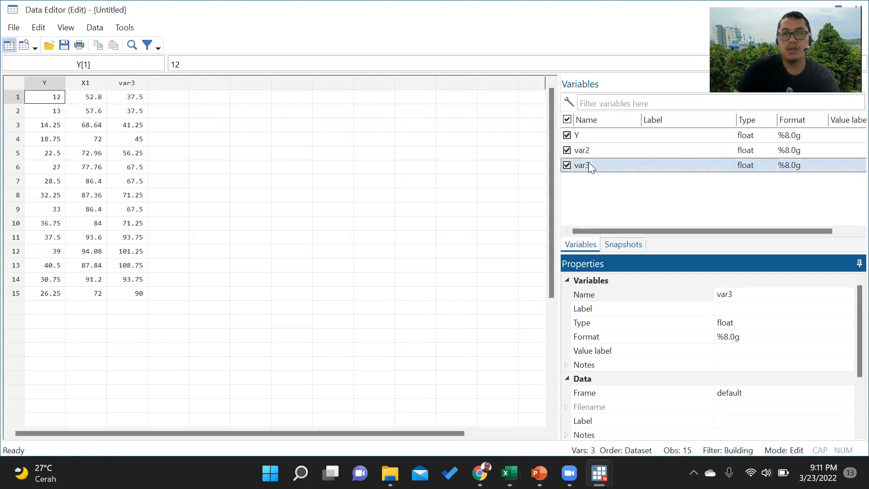
pyautogui.click(729, 293)
pyautogui.moveTo(729, 293); pyautogui.dragTo(697, 286)
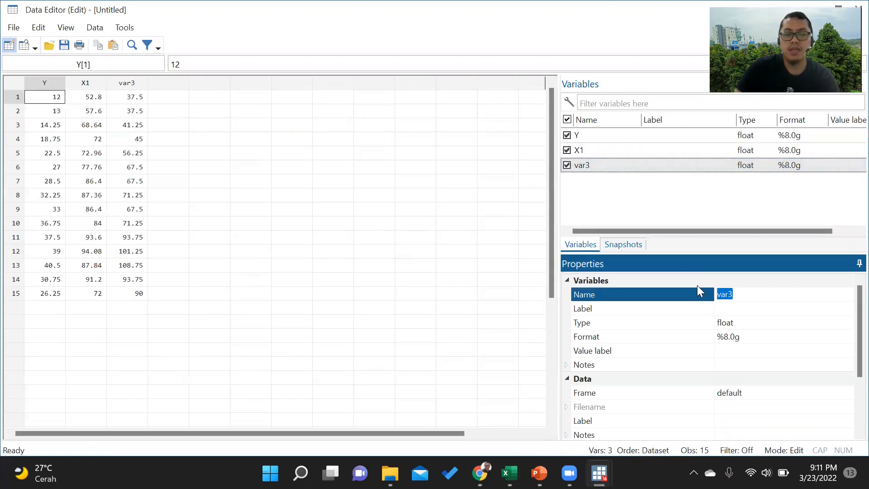
pyautogui.write('X2')
pyautogui.click(673, 218)
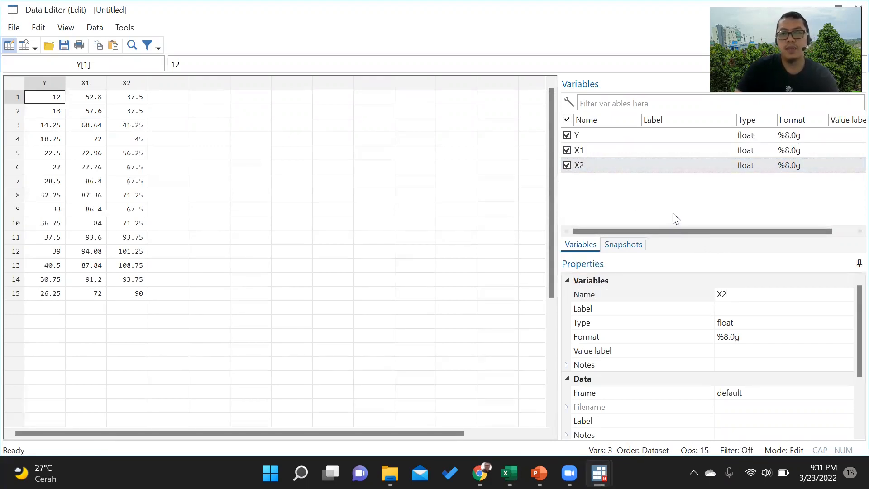
# Step: Give the variable Y the label "Konsumsi Beras"
pyautogui.click(593, 140)
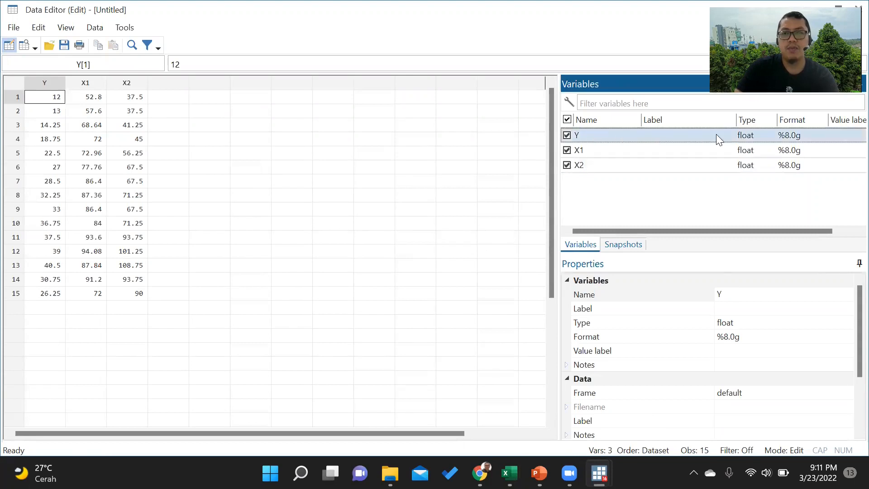
pyautogui.click(727, 308)
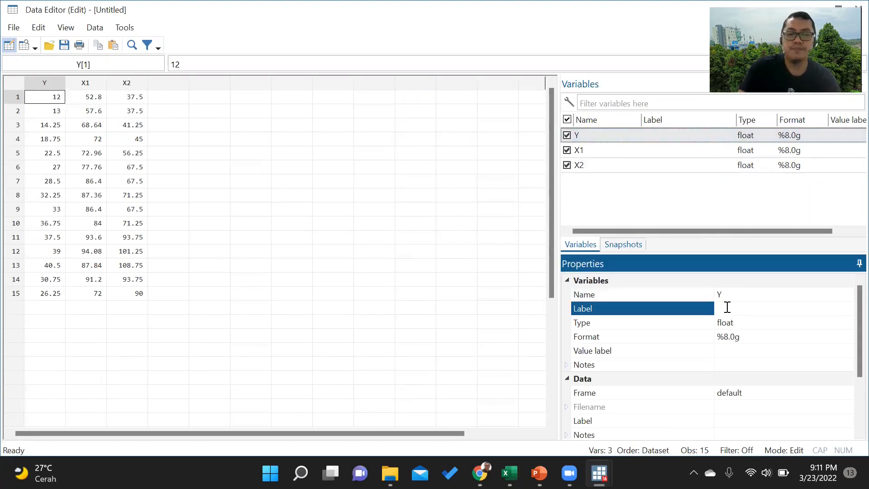
pyautogui.write('Konsumsi  ')
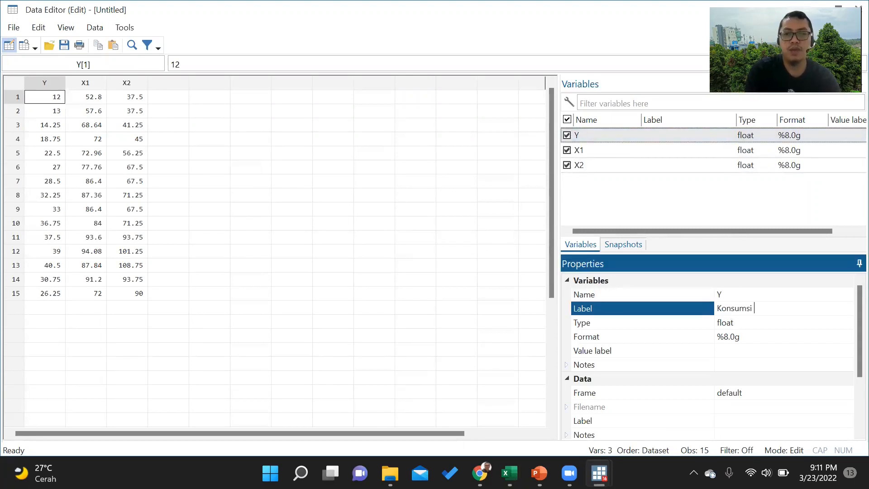
pyautogui.write('Beras')
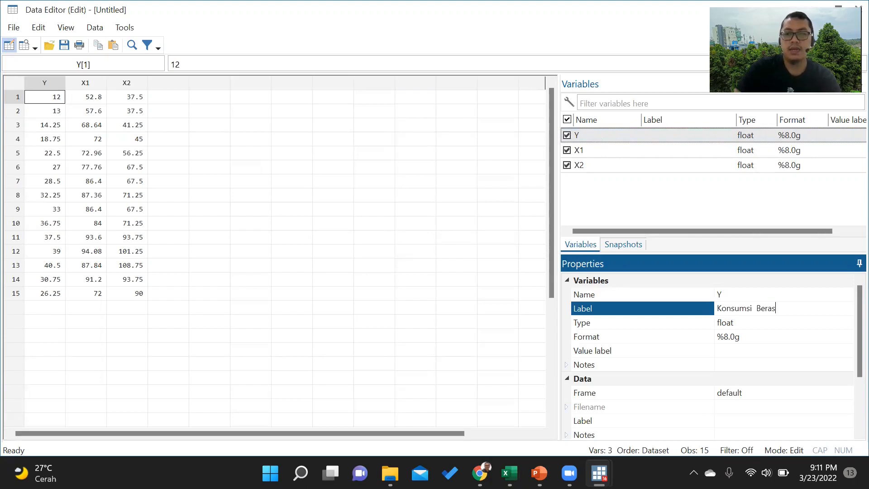
pyautogui.press('Return')
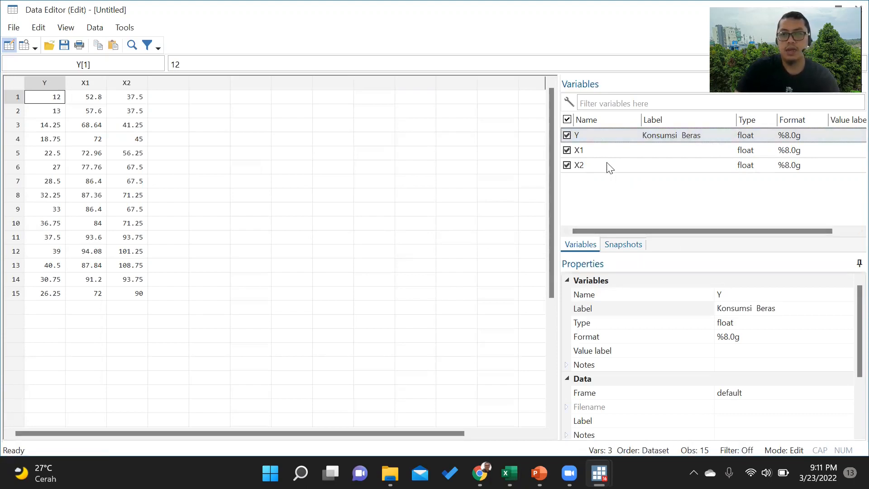
# Step: Give the variable X1 the label "Pendapatan"
pyautogui.click(593, 150)
pyautogui.click(727, 308)
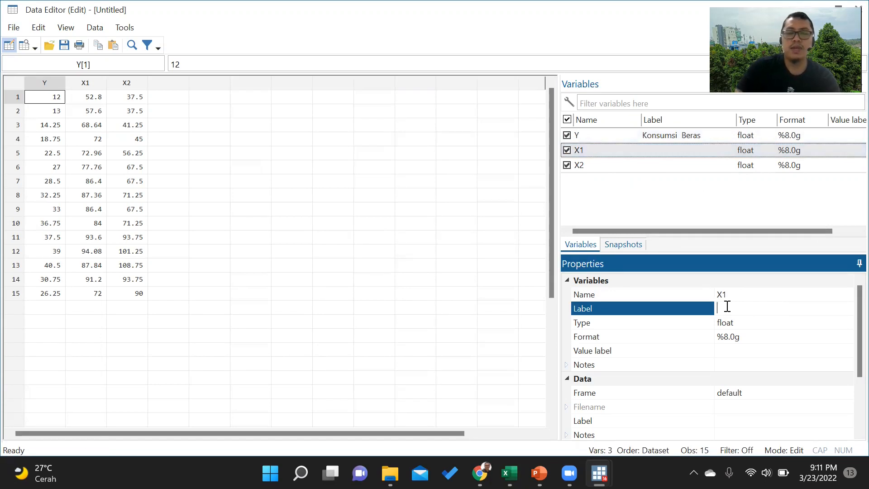
pyautogui.write('Pendapatan')
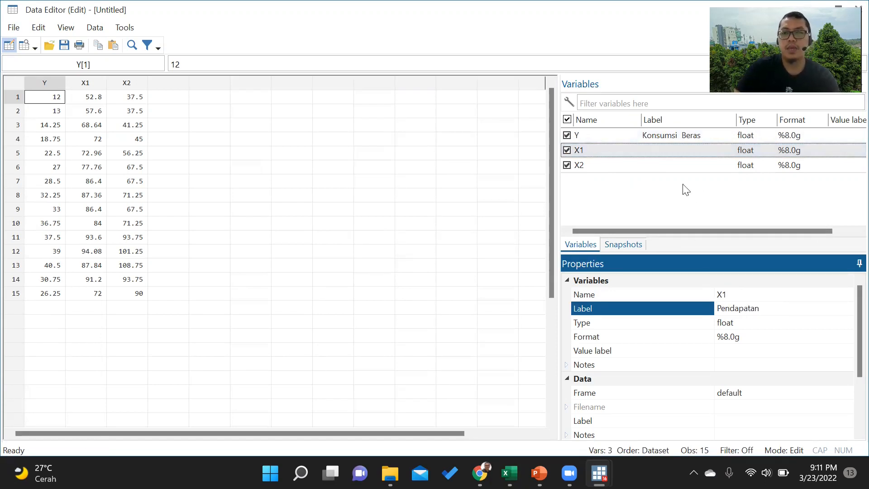
# Step: Give the variable X2 the label "Jumlah Penduduk" and commit it
pyautogui.click(673, 172)
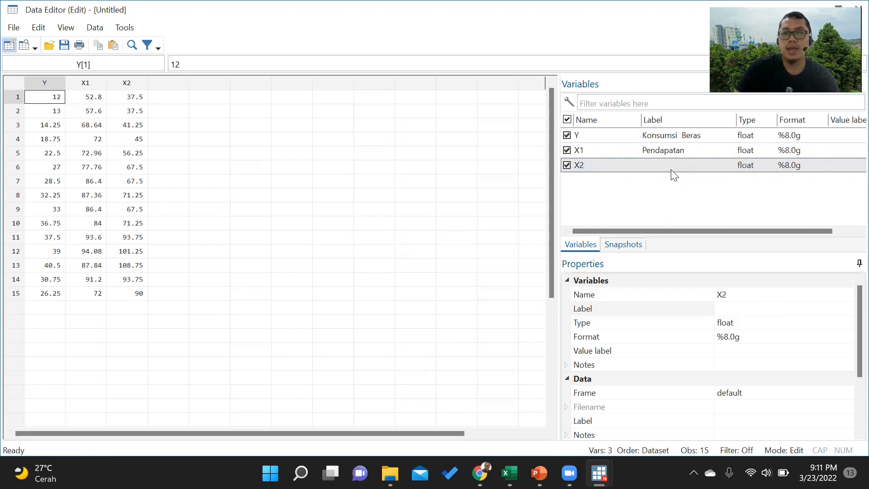
pyautogui.click(727, 309)
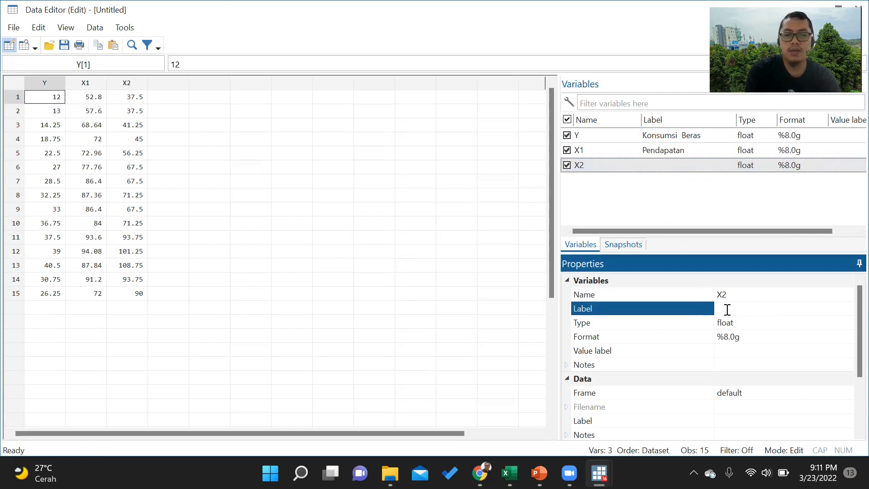
pyautogui.write('Jumlah Pendu')
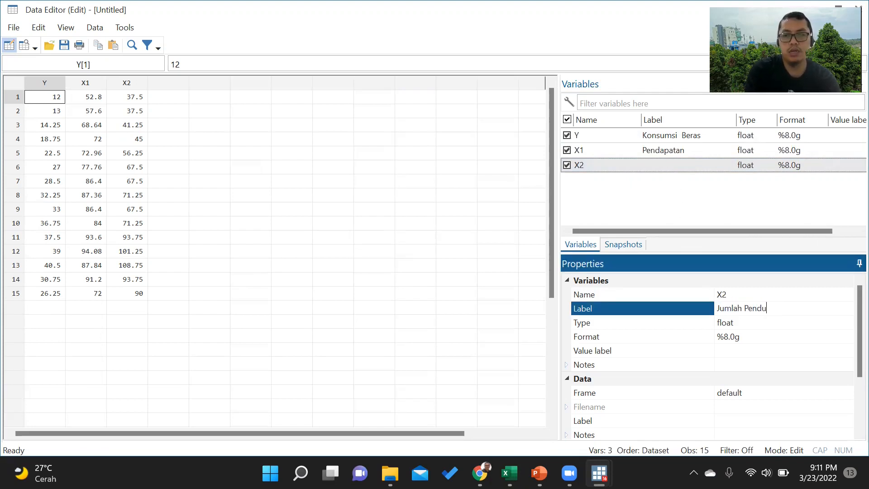
pyautogui.write('duk')
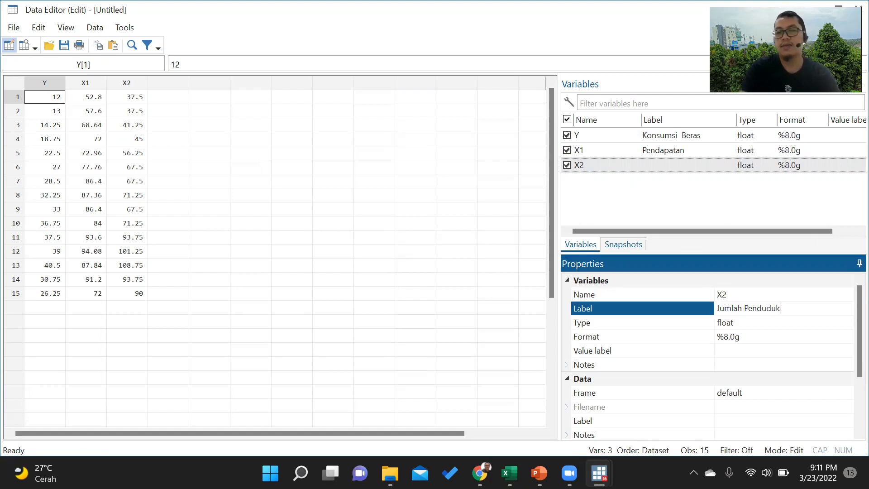
pyautogui.click(695, 214)
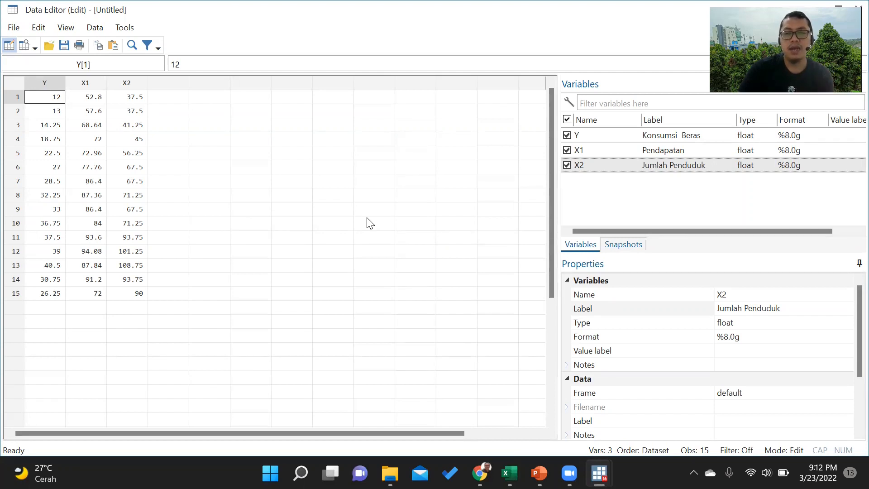
# Step: Switch from the Data Editor to the main Stata/MP 16.0 window
pyautogui.click(660, 151)
pyautogui.click(664, 166)
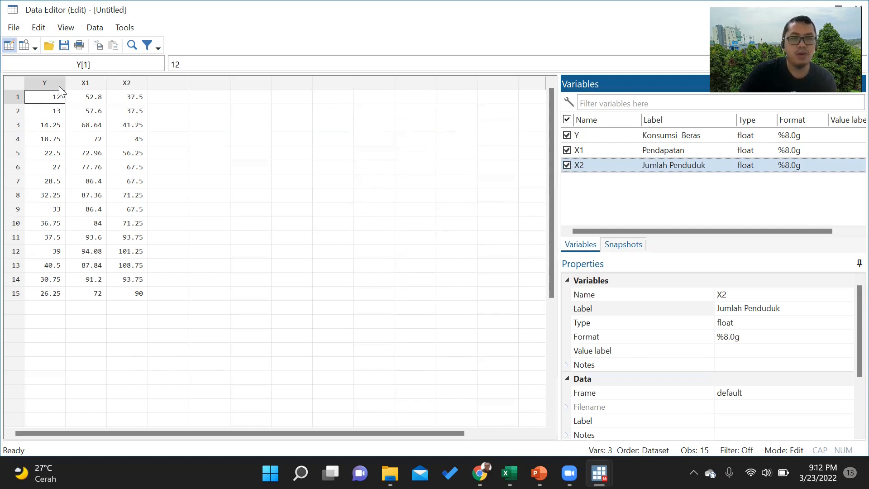
pyautogui.moveTo(598, 473)
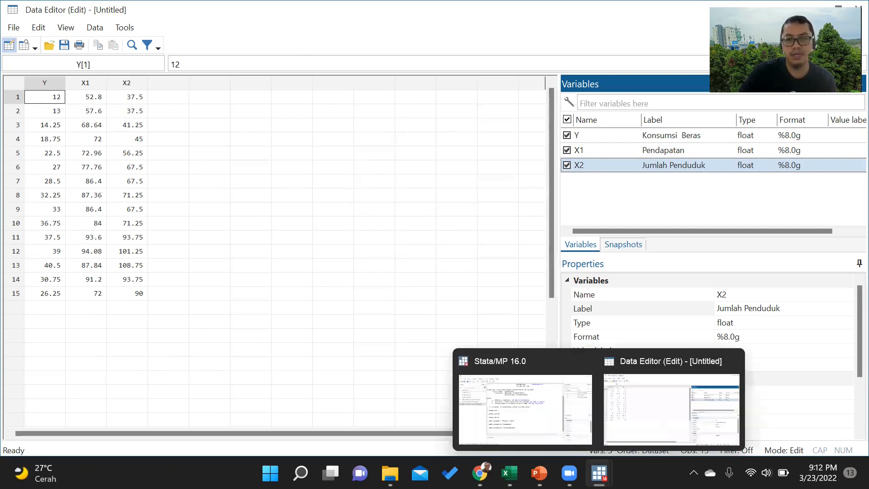
pyautogui.click(528, 399)
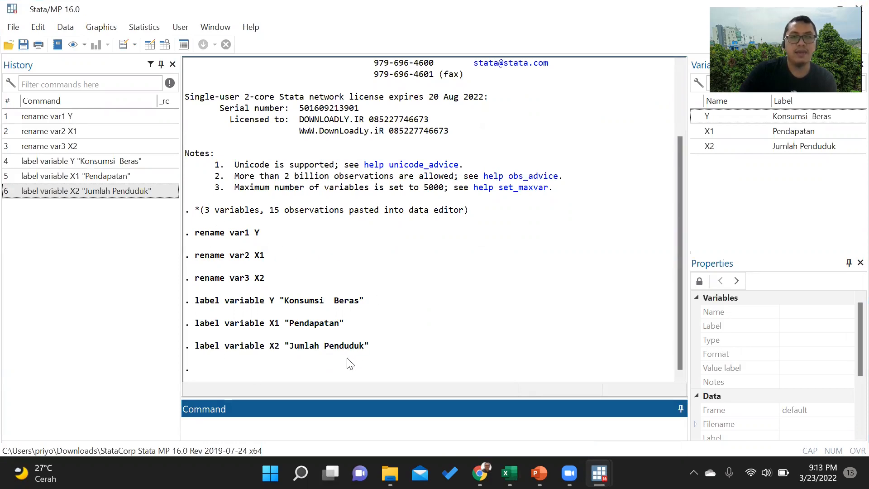
# Step: Start a linear regression and set Y as its dependent variable
pyautogui.click(140, 29)
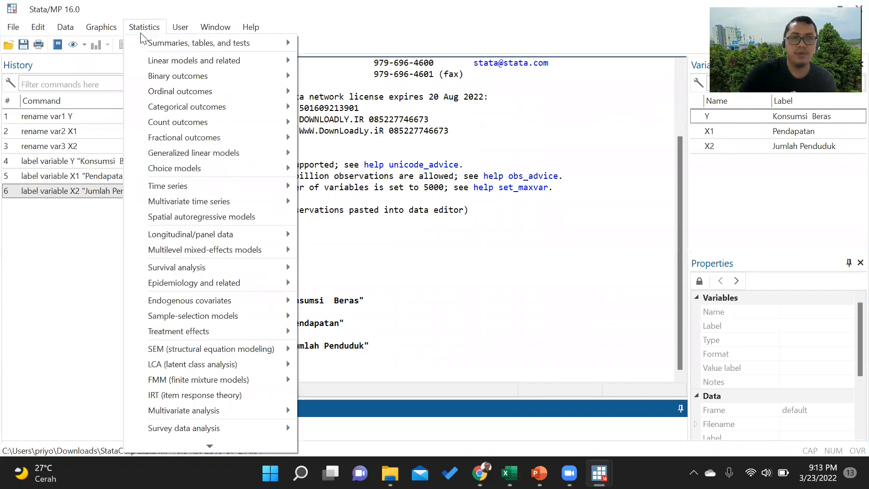
pyautogui.click(144, 28)
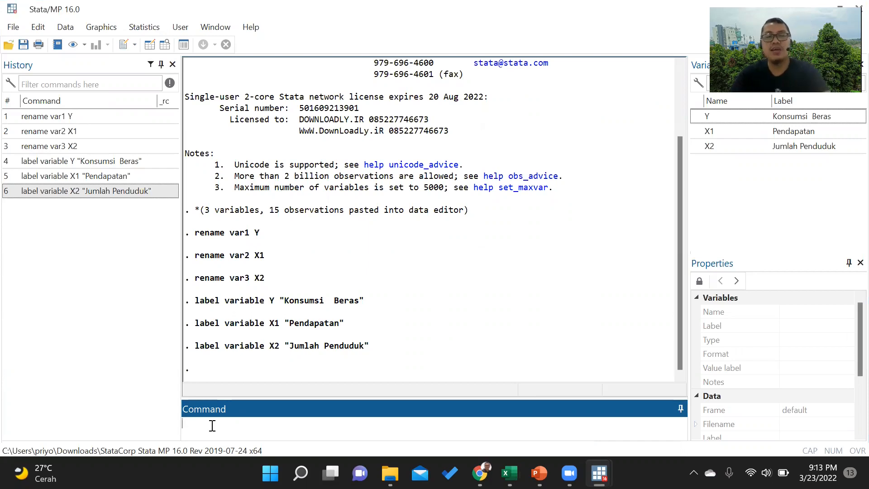
pyautogui.click(145, 29)
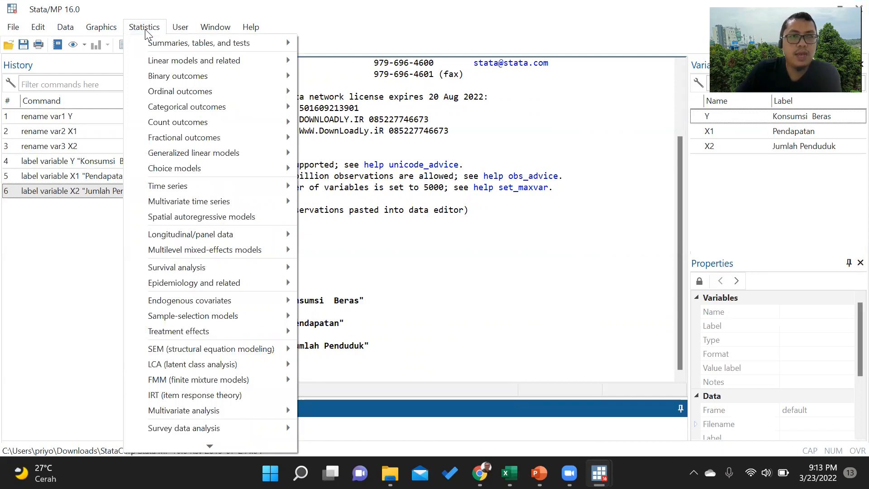
pyautogui.moveTo(193, 64)
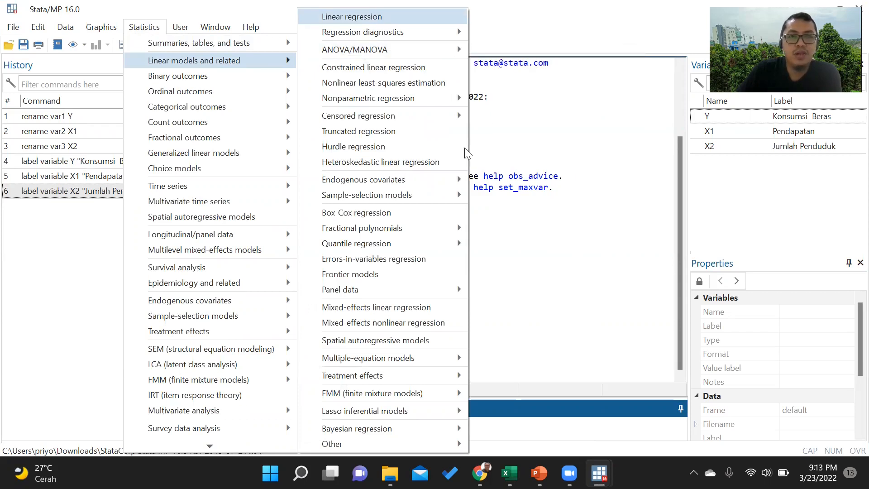
pyautogui.press('Return')
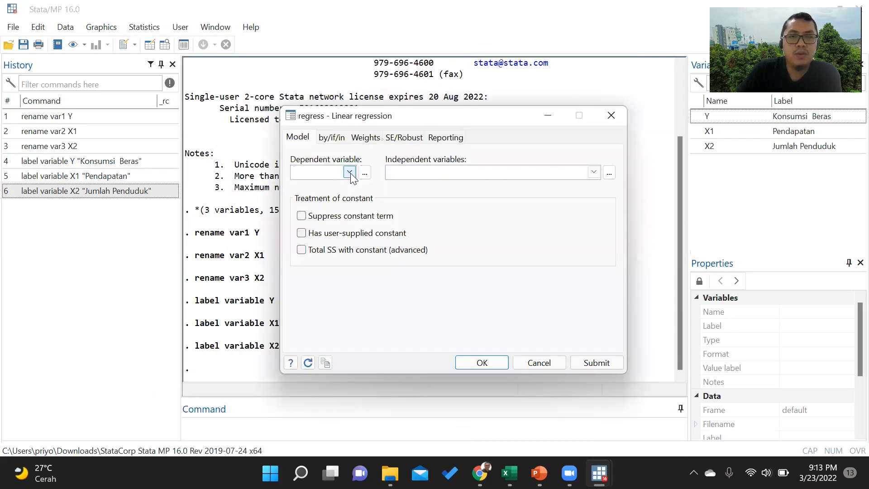
pyautogui.click(350, 174)
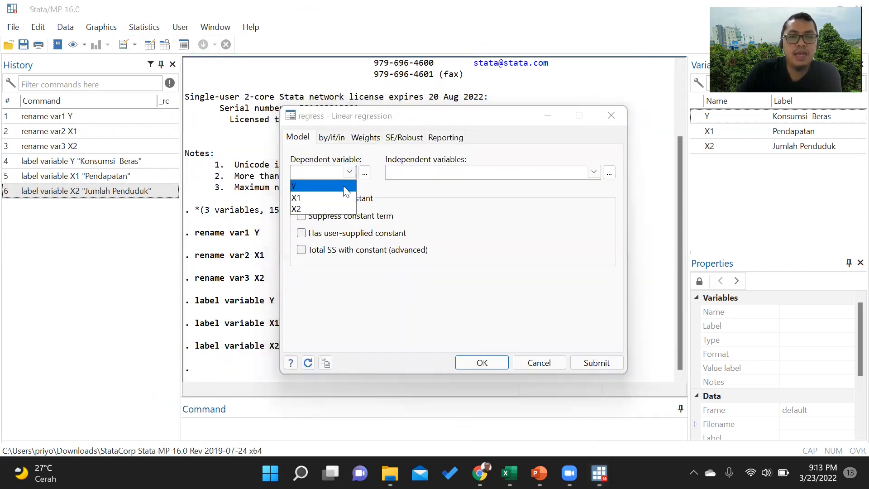
pyautogui.click(343, 186)
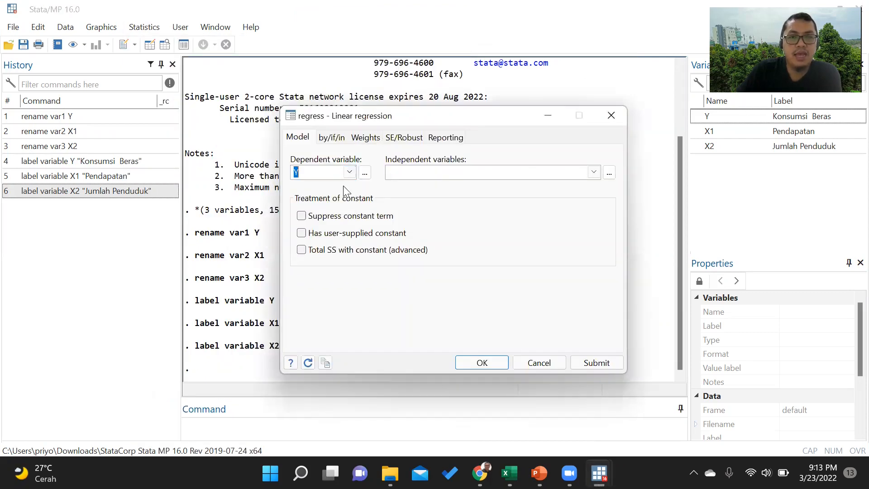
# Step: Add X1 and X2 as independent variables, then run the linear regression and close its dialog
pyautogui.click(593, 172)
pyautogui.click(554, 196)
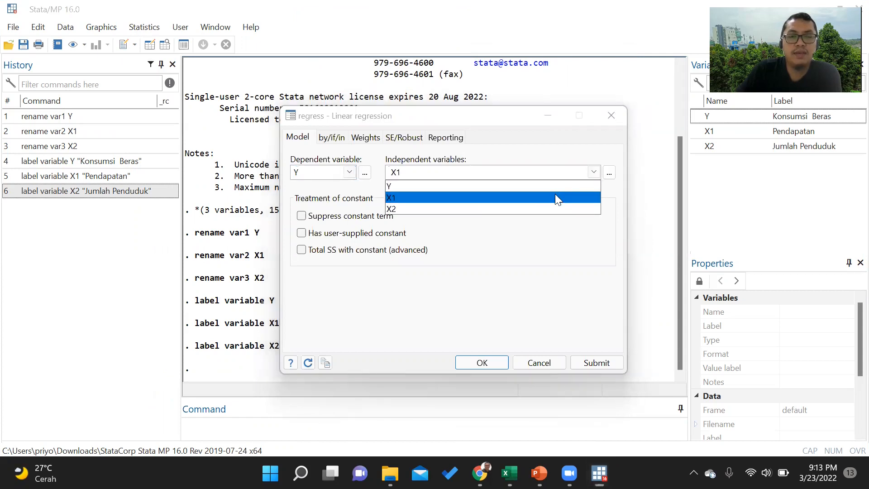
pyautogui.click(532, 209)
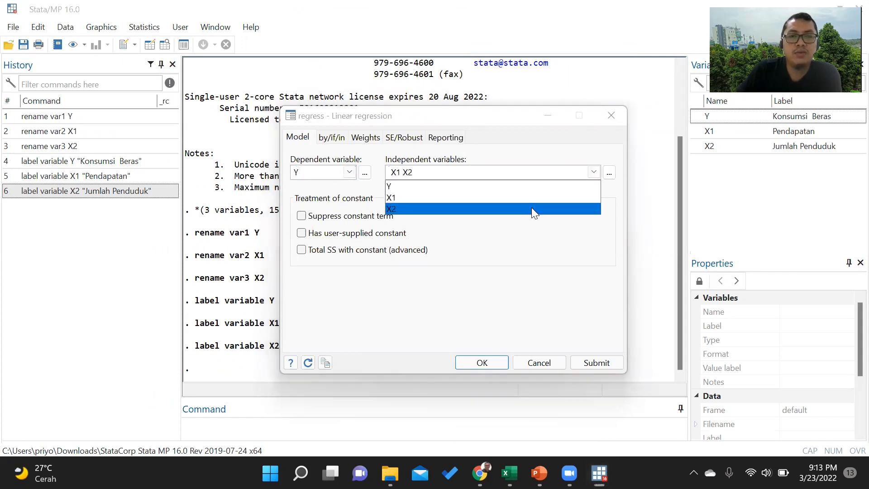
pyautogui.click(525, 283)
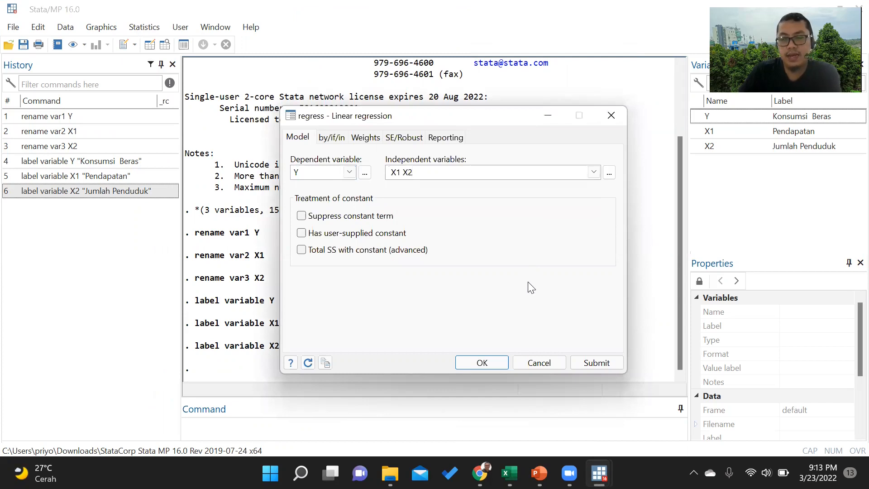
pyautogui.click(590, 361)
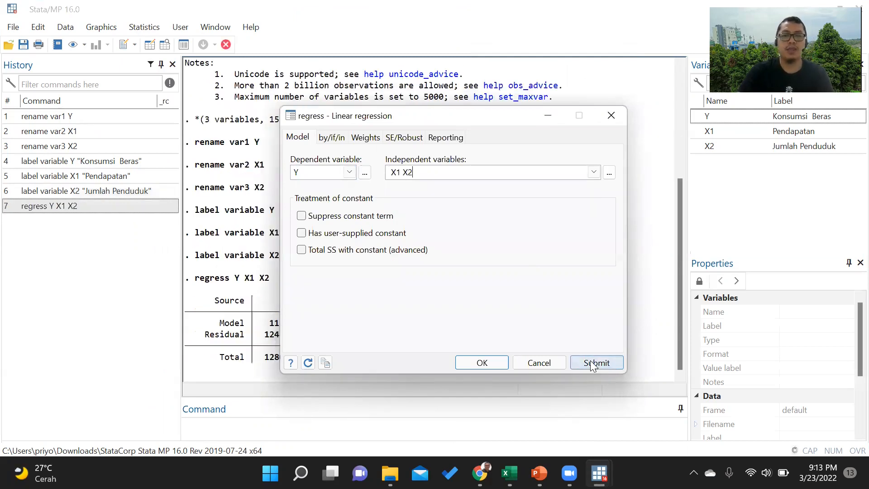
pyautogui.click(612, 116)
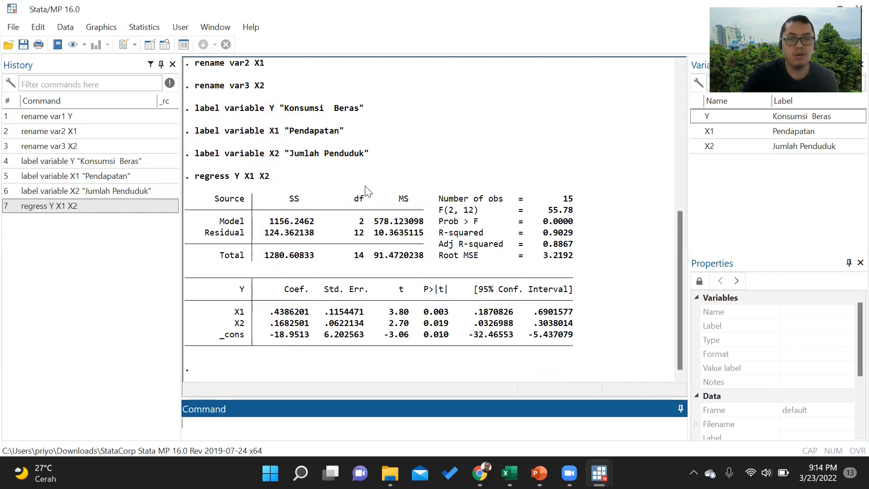
# Step: Run the regression diagnostic for variance inflation factors of the independent variables (vif) and close the postestimation dialog
pyautogui.click(138, 32)
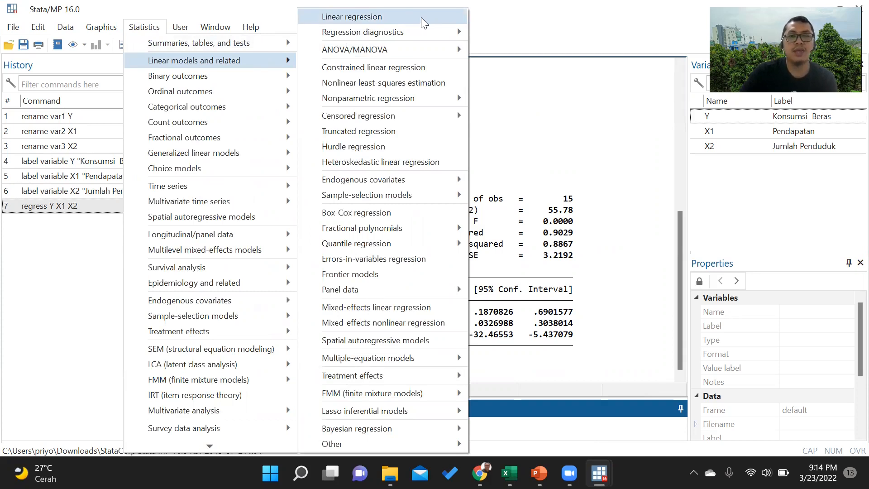
pyautogui.moveTo(421, 32)
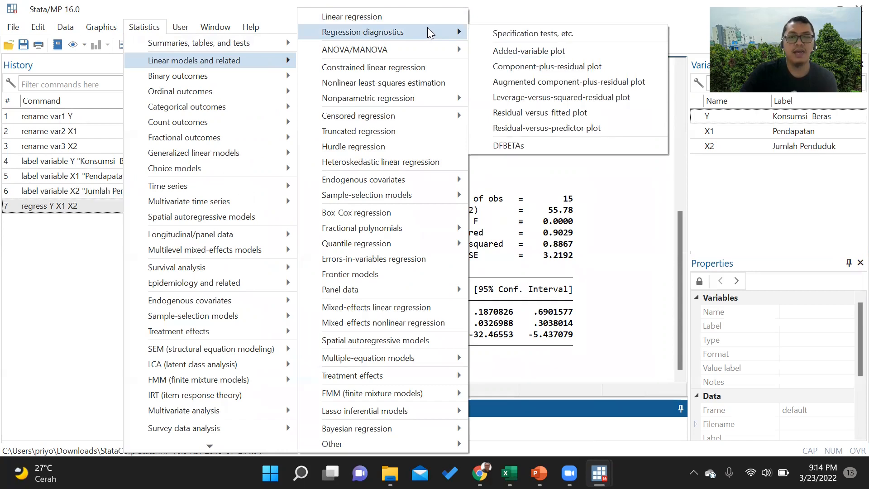
pyautogui.click(582, 33)
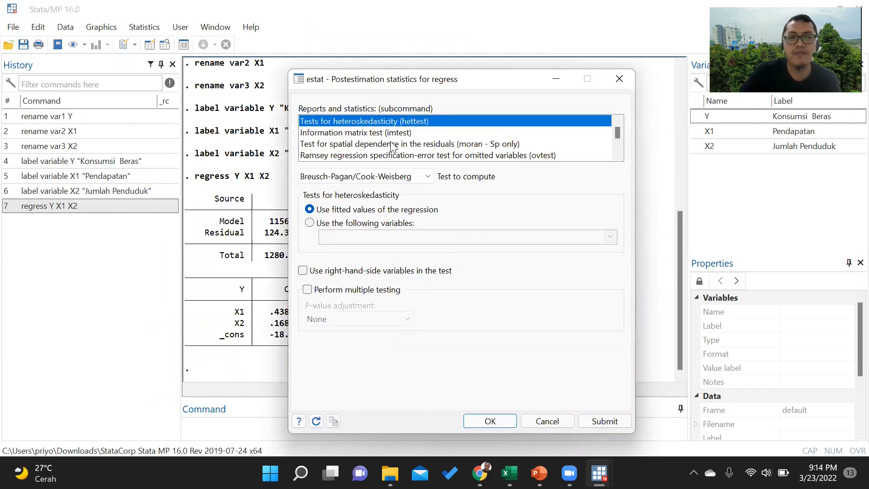
pyautogui.scroll(-1, 396, 147)
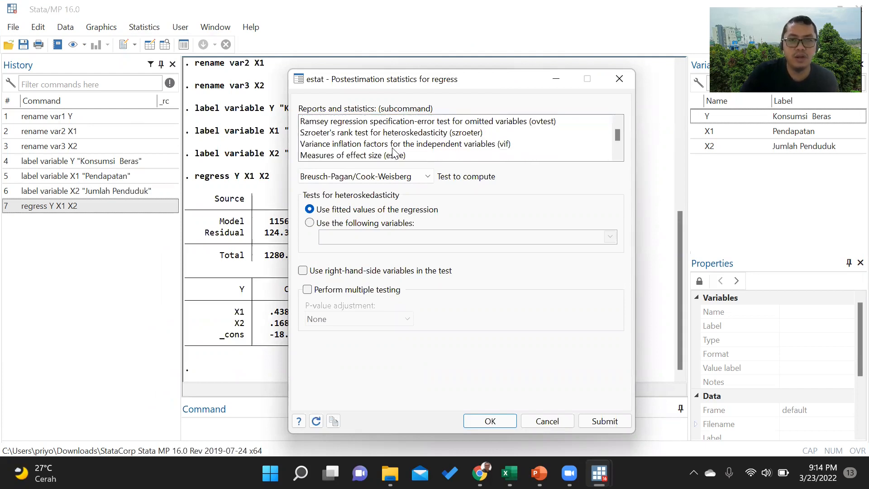
pyautogui.click(318, 144)
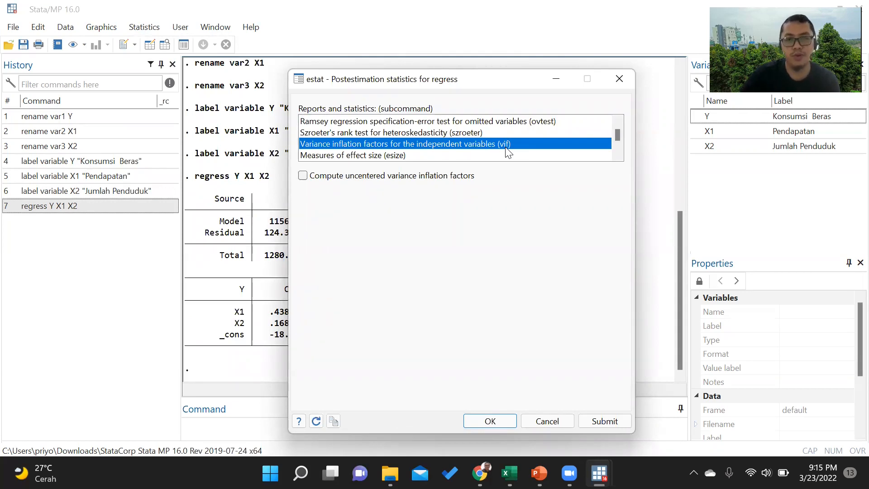
pyautogui.click(587, 417)
pyautogui.click(618, 81)
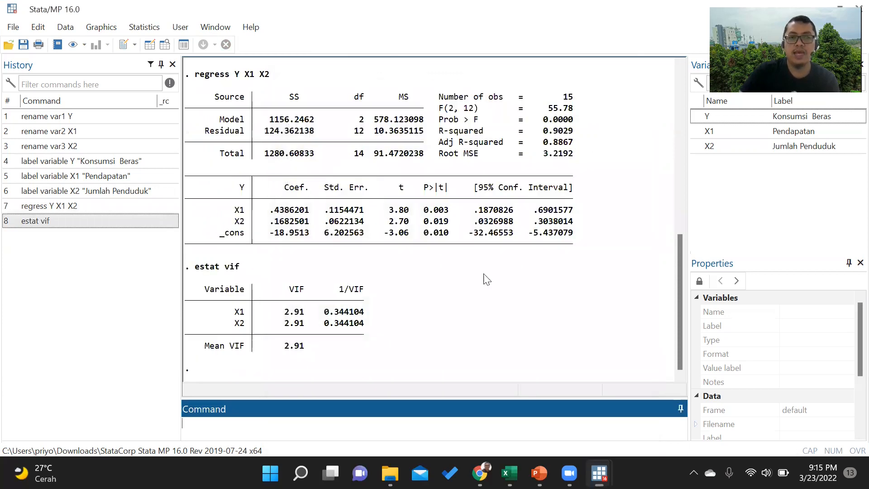